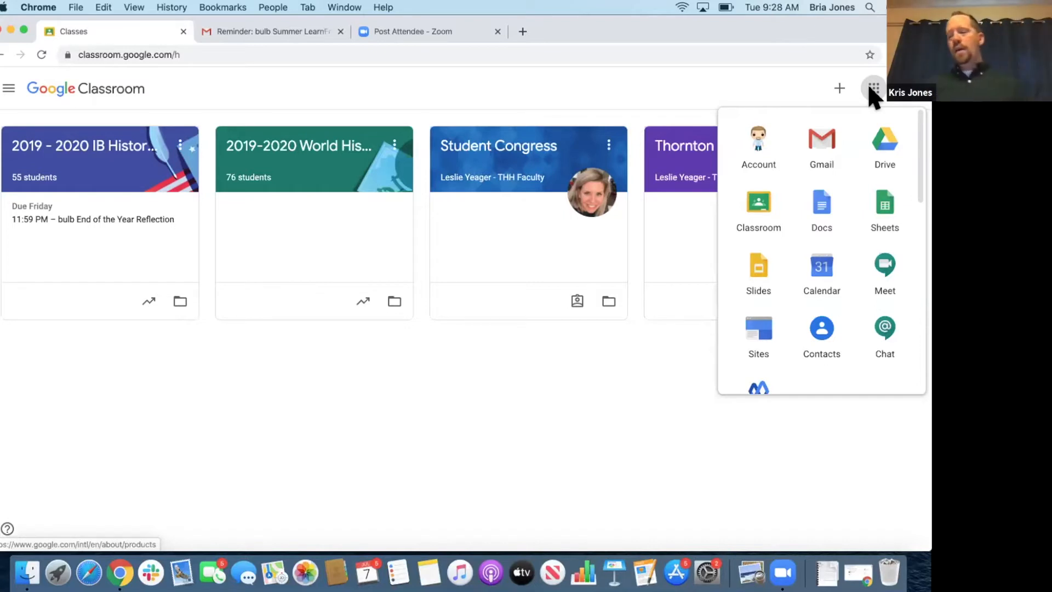
# Open Google Drive from Classroom and review the file types it can create, including the additional apps such as Google Forms.
pyautogui.click(886, 138)
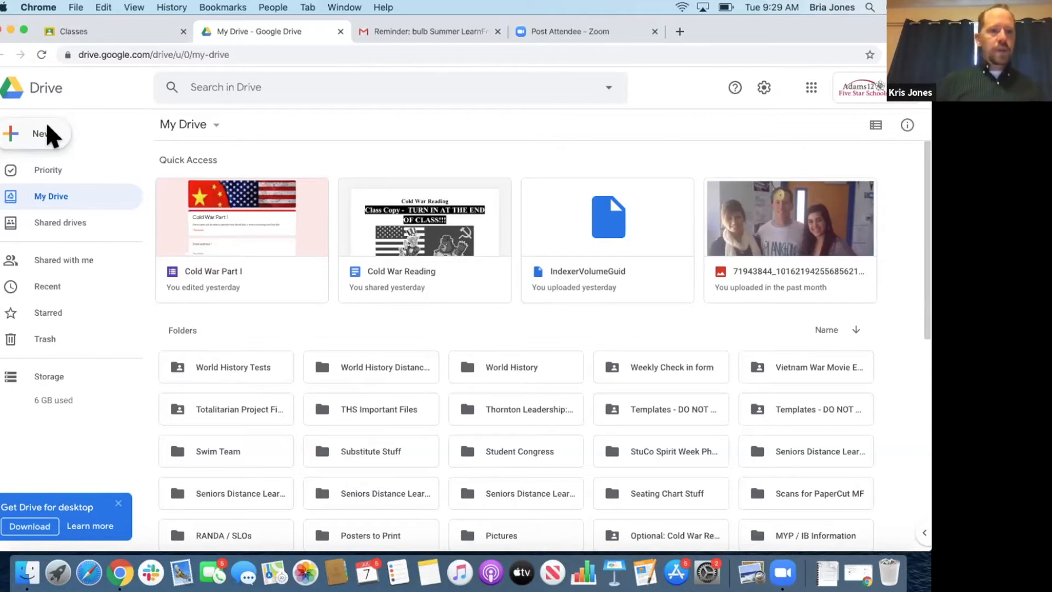
pyautogui.click(49, 131)
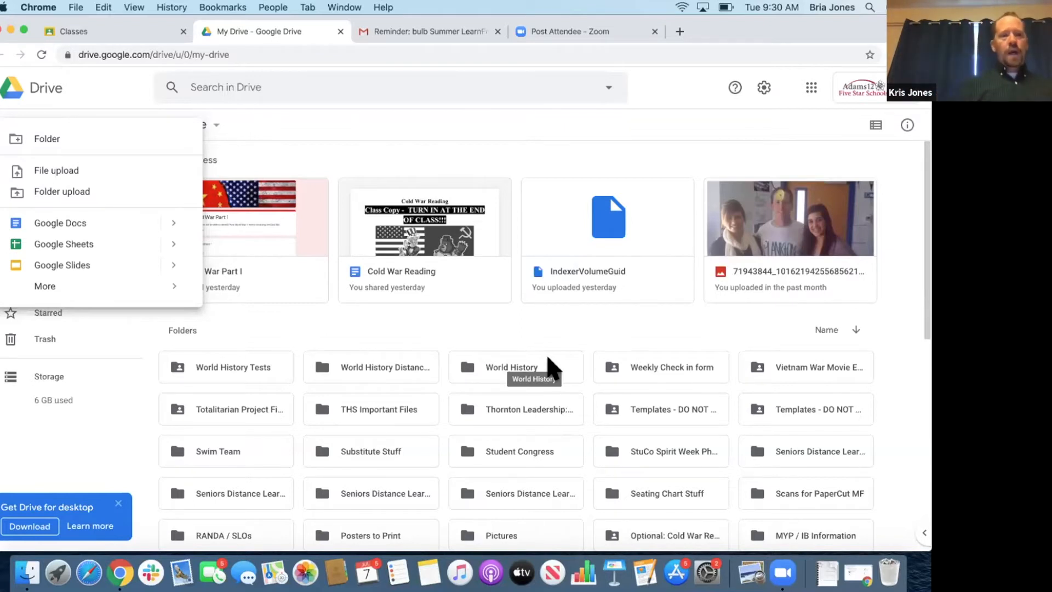
pyautogui.moveTo(104, 218)
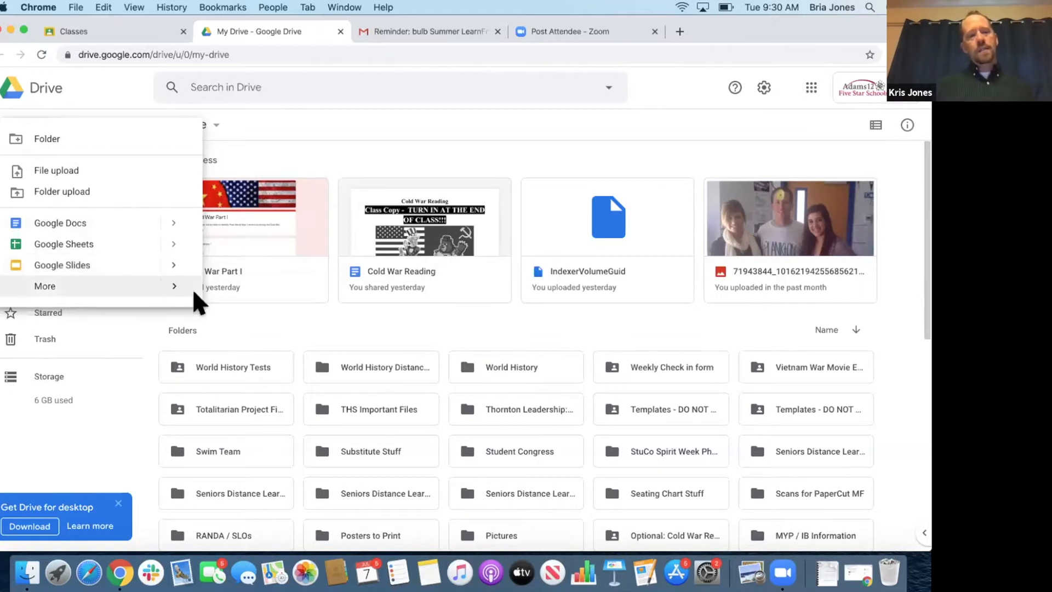
pyautogui.moveTo(169, 282)
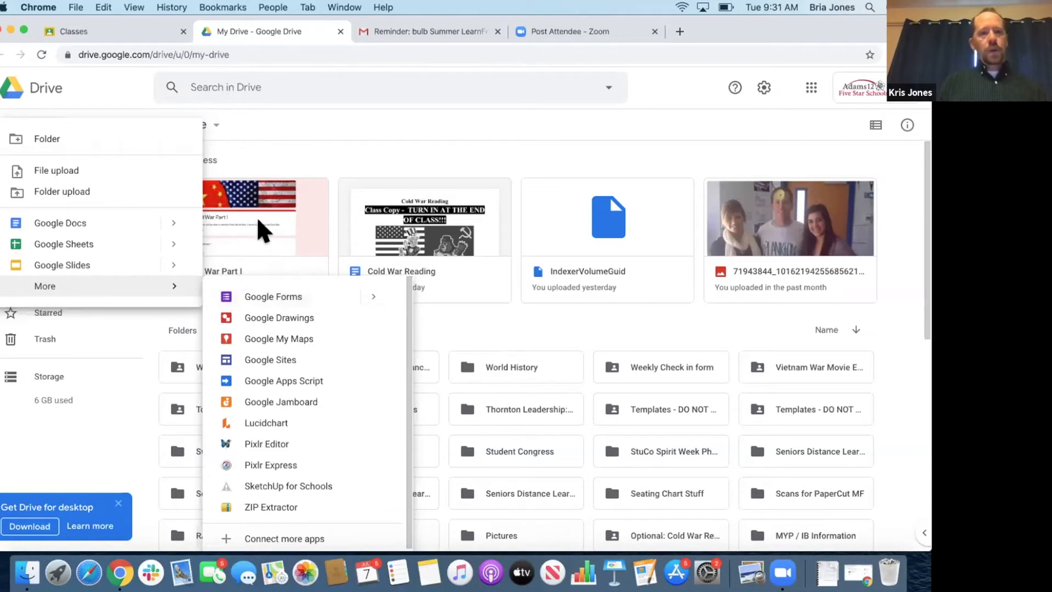
pyautogui.click(272, 150)
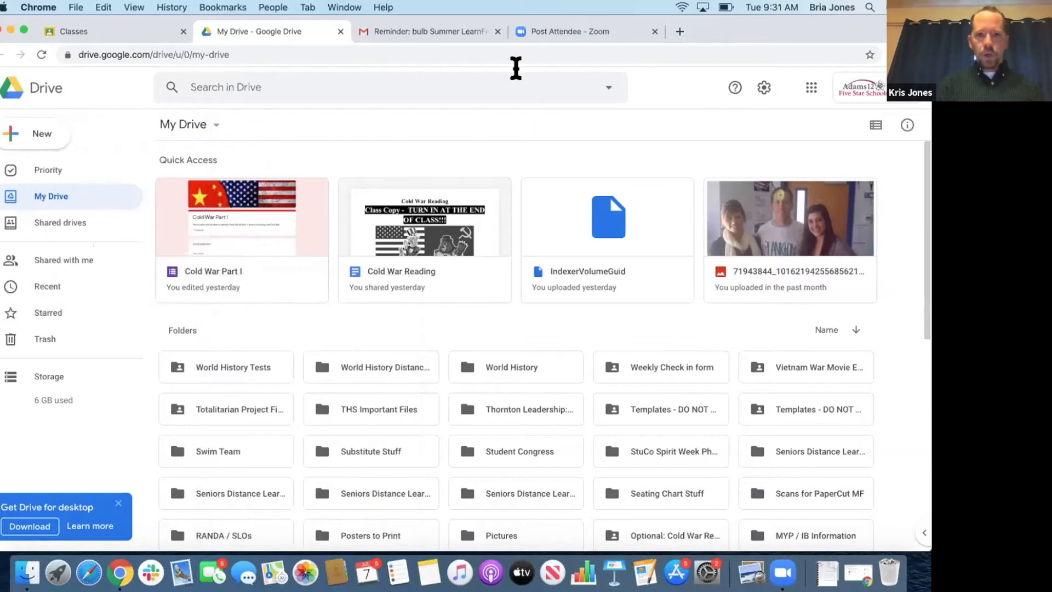
# Open the bulbapp.com site in a new browser tab and sign in to the bulb portfolio.
pyautogui.click(679, 27)
pyautogui.write('b')
pyautogui.press('Return')
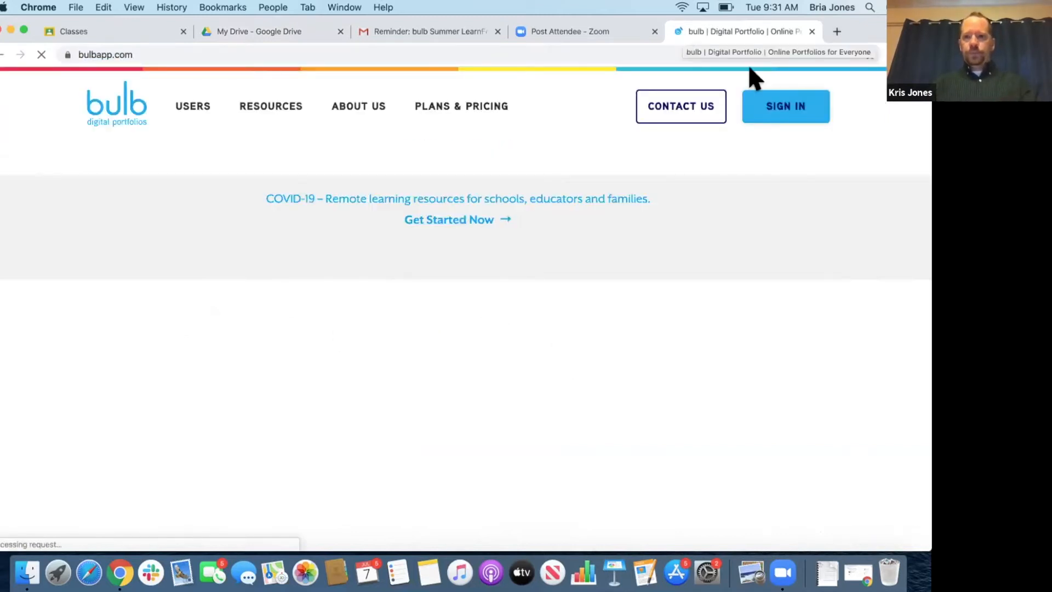
pyautogui.click(781, 107)
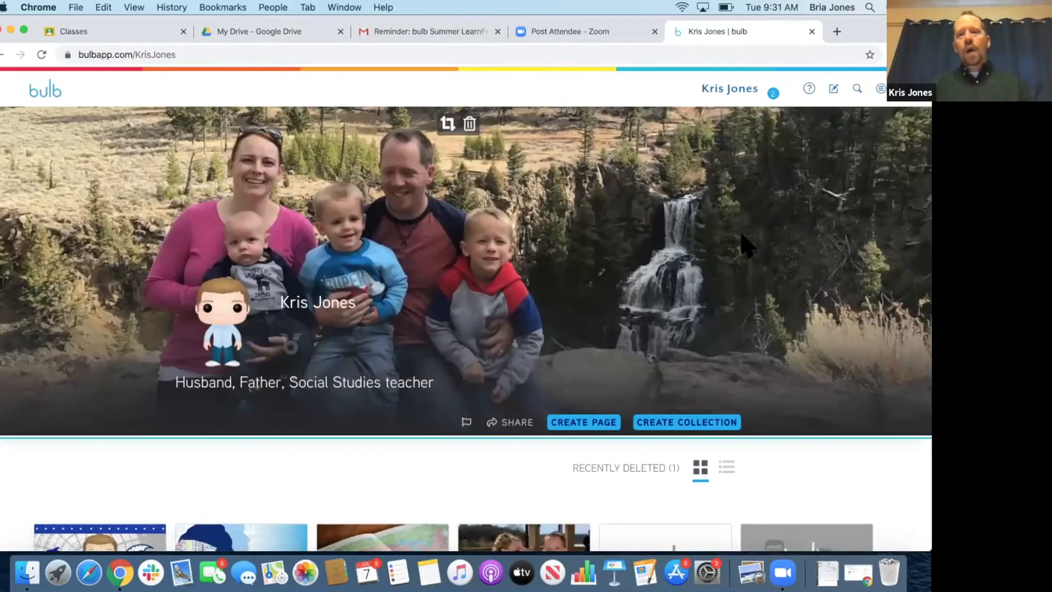
# Create a new portfolio page titled "Cold War".
pyautogui.click(589, 421)
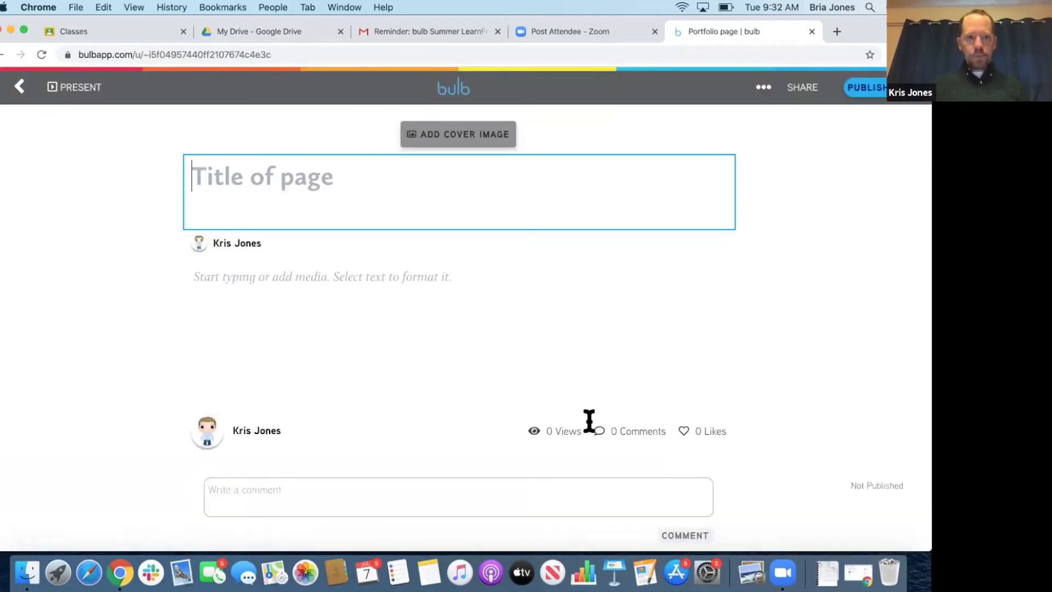
pyautogui.write('Cold War')
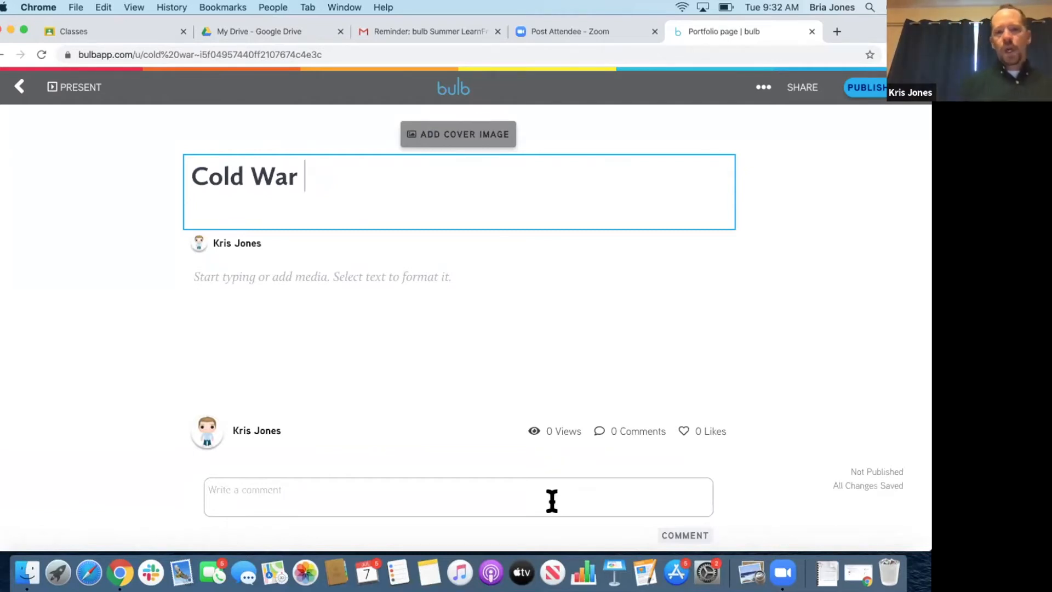
pyautogui.click(483, 323)
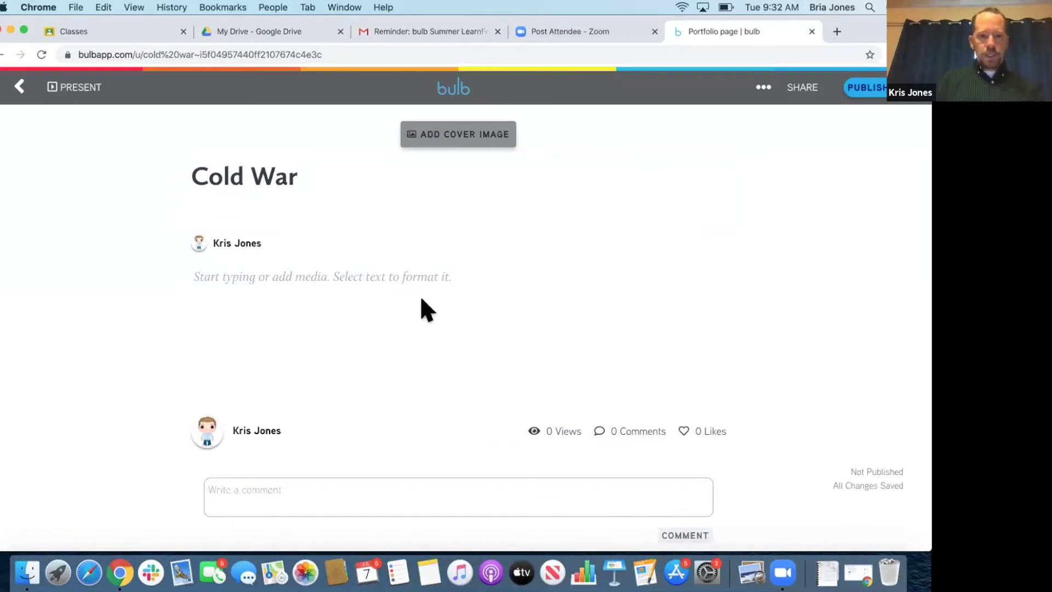
# Embed the Cold War Reading document in the page body from the school account's Google Drive, searching for "Cold War".
pyautogui.click(329, 270)
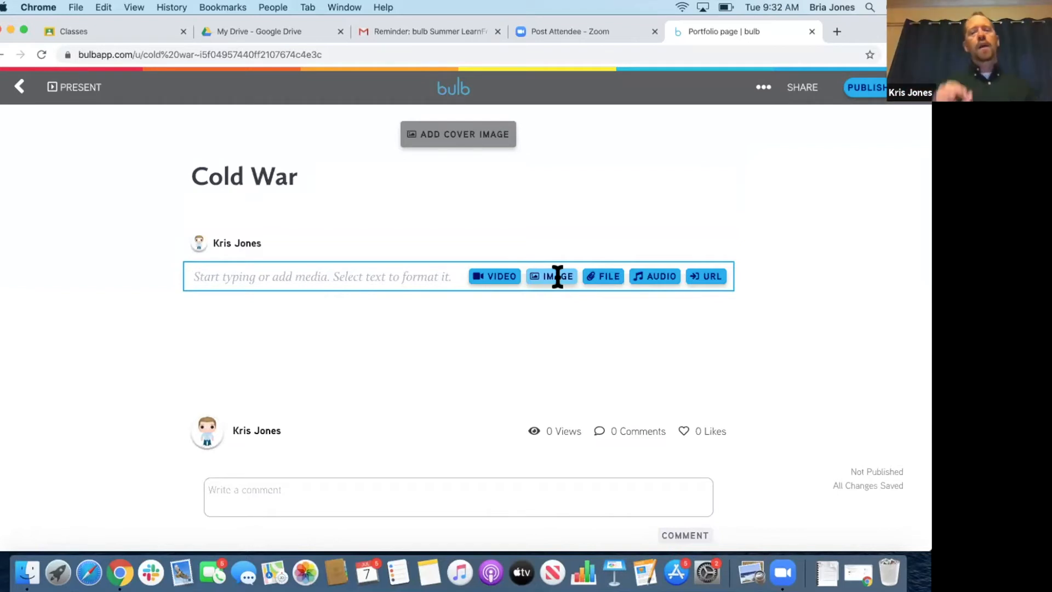
pyautogui.click(609, 276)
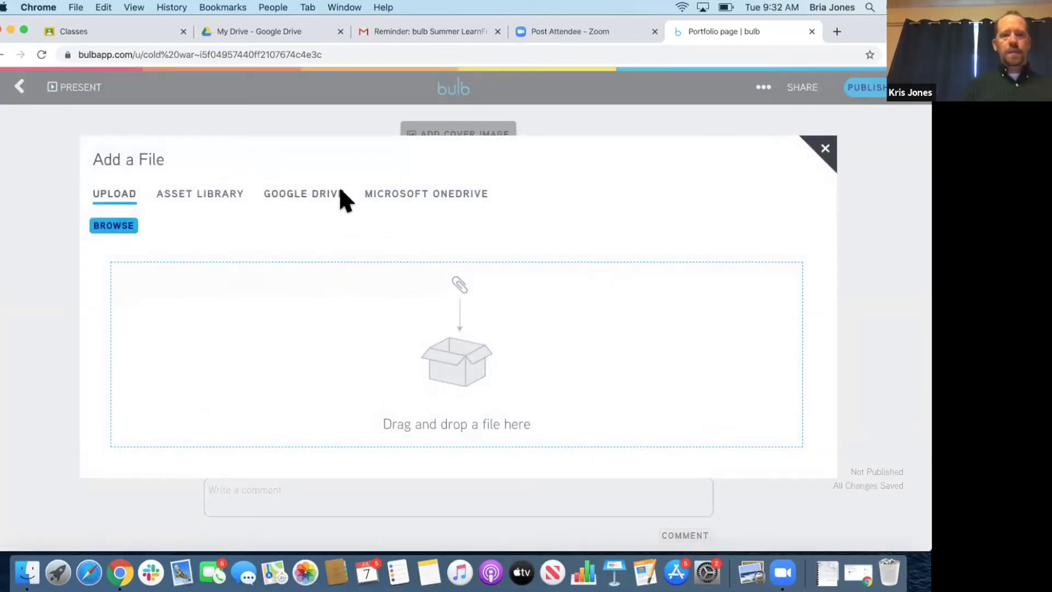
pyautogui.click(280, 189)
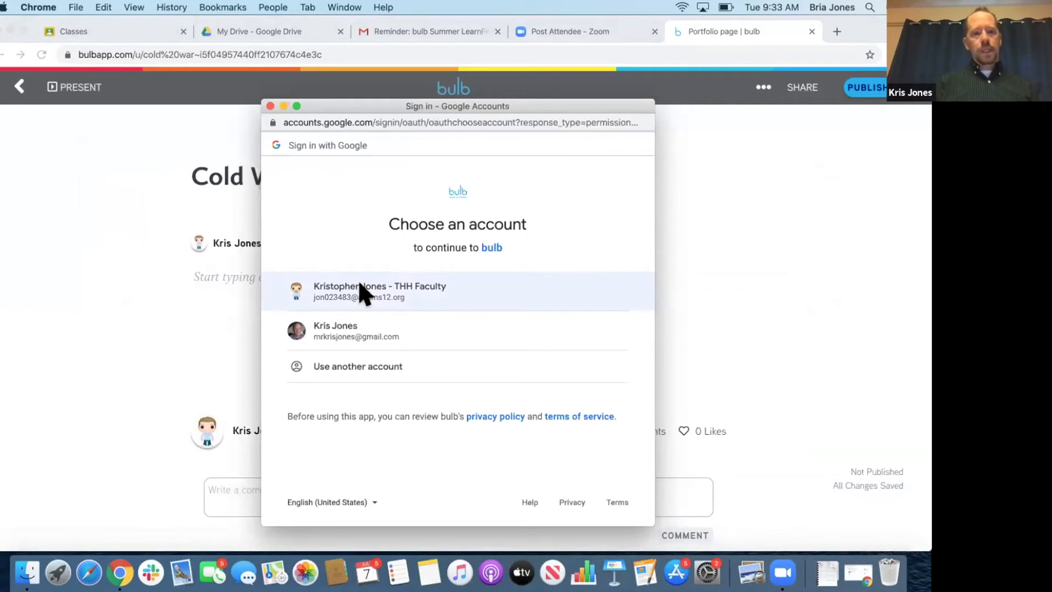
pyautogui.click(373, 283)
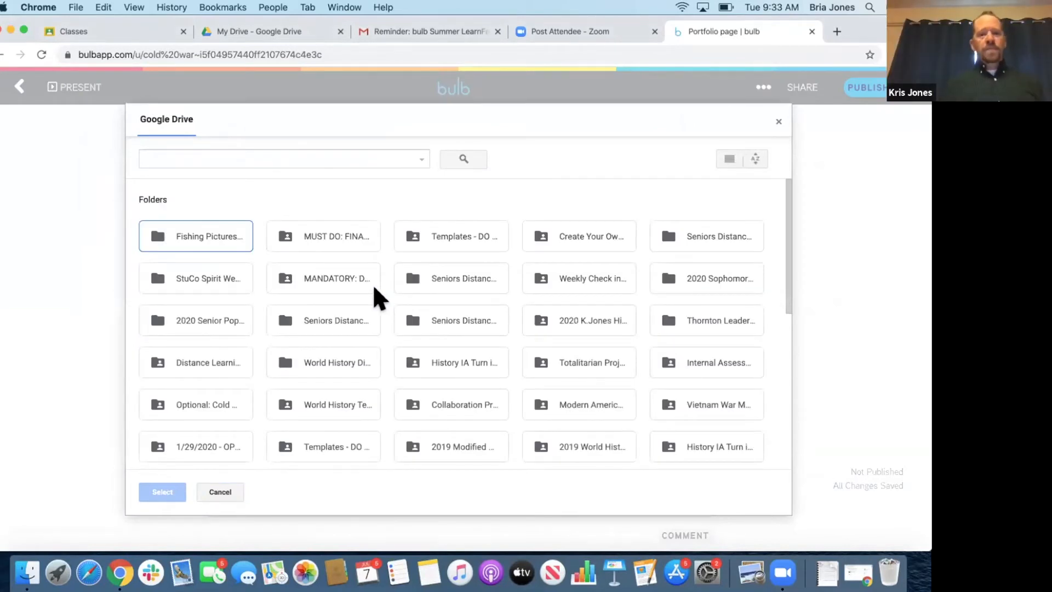
pyautogui.click(330, 157)
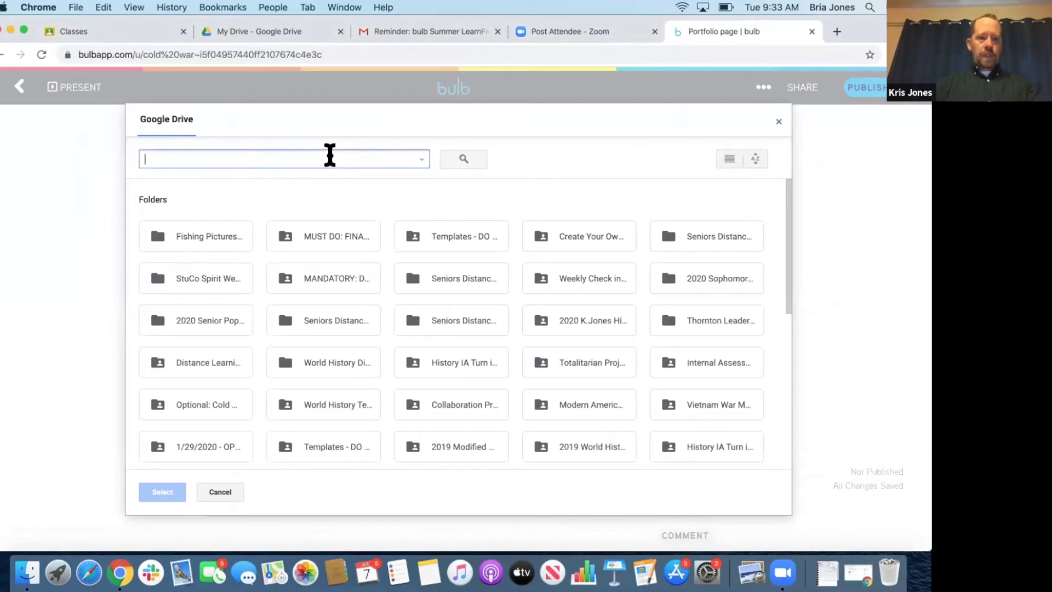
pyautogui.write('Cold ')
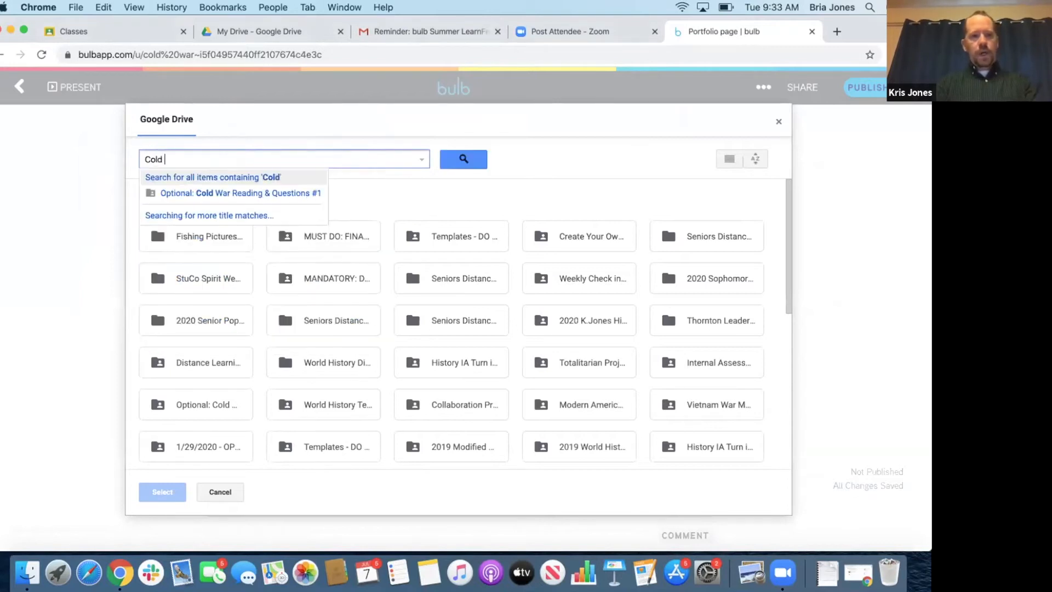
pyautogui.write('War')
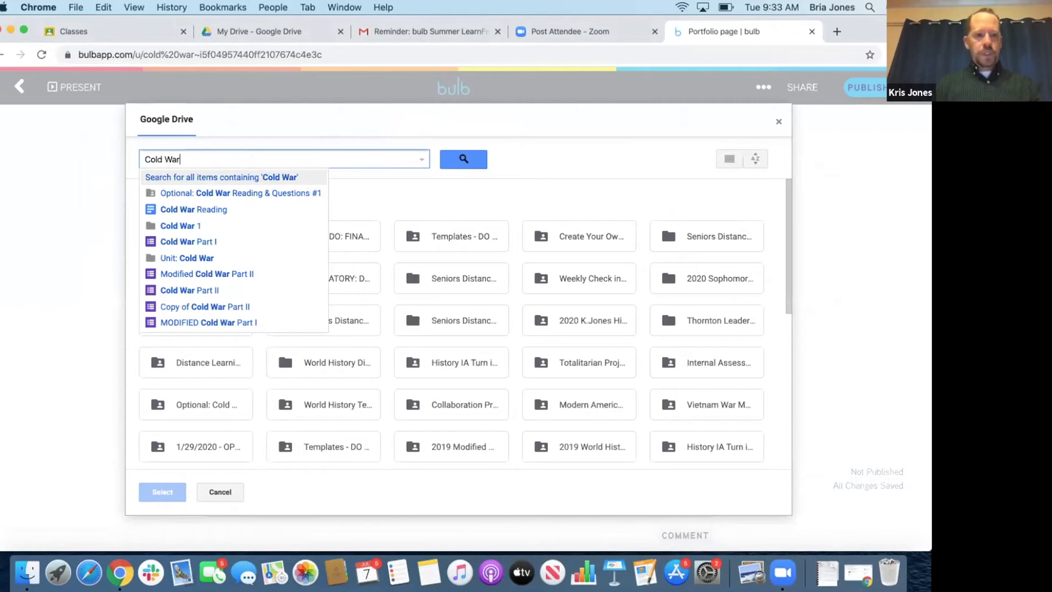
pyautogui.click(231, 209)
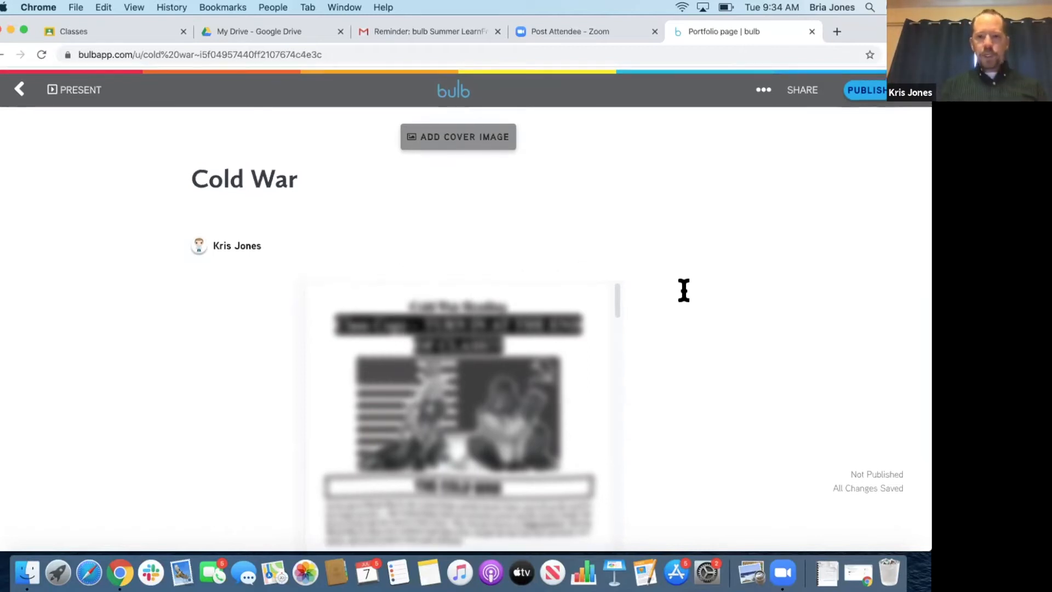
# Embed the Cold War Part I form from Google Drive below the reading, searching for "Cold War part", and look over the embedded form.
pyautogui.scroll(-4, 684, 290)
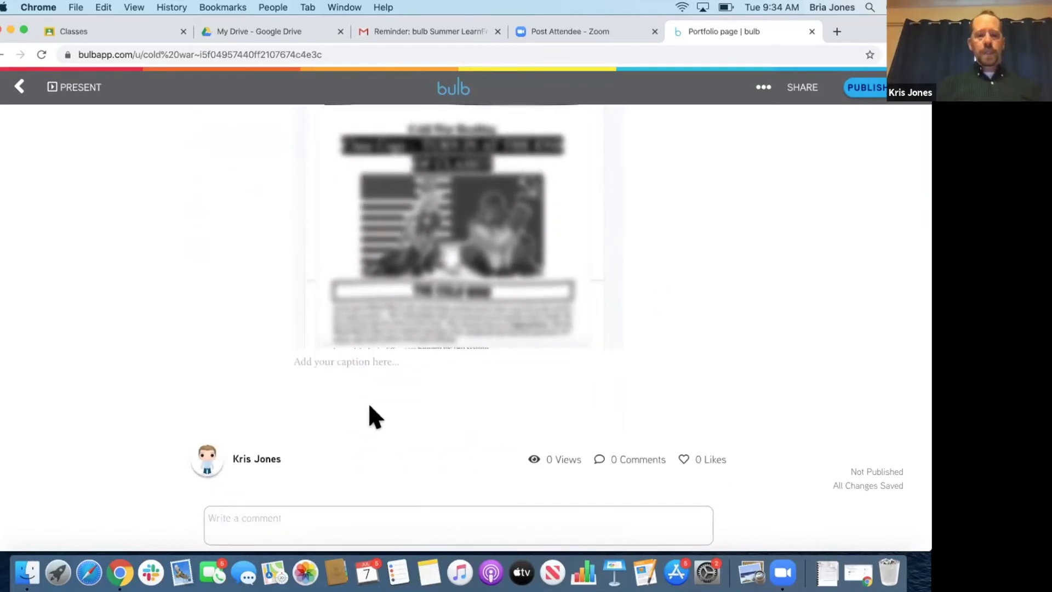
pyautogui.click(353, 395)
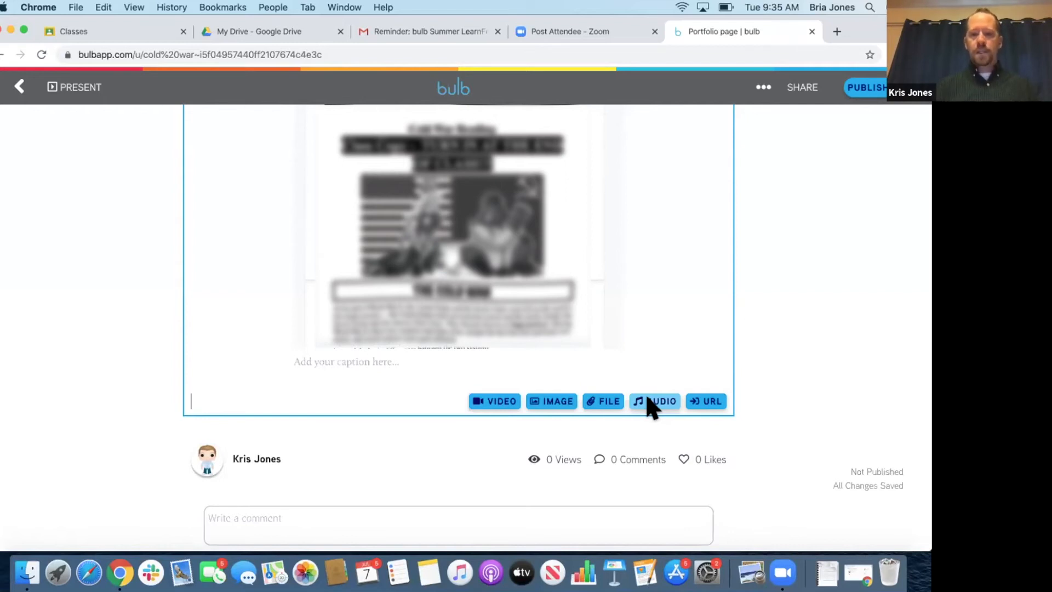
pyautogui.click(602, 396)
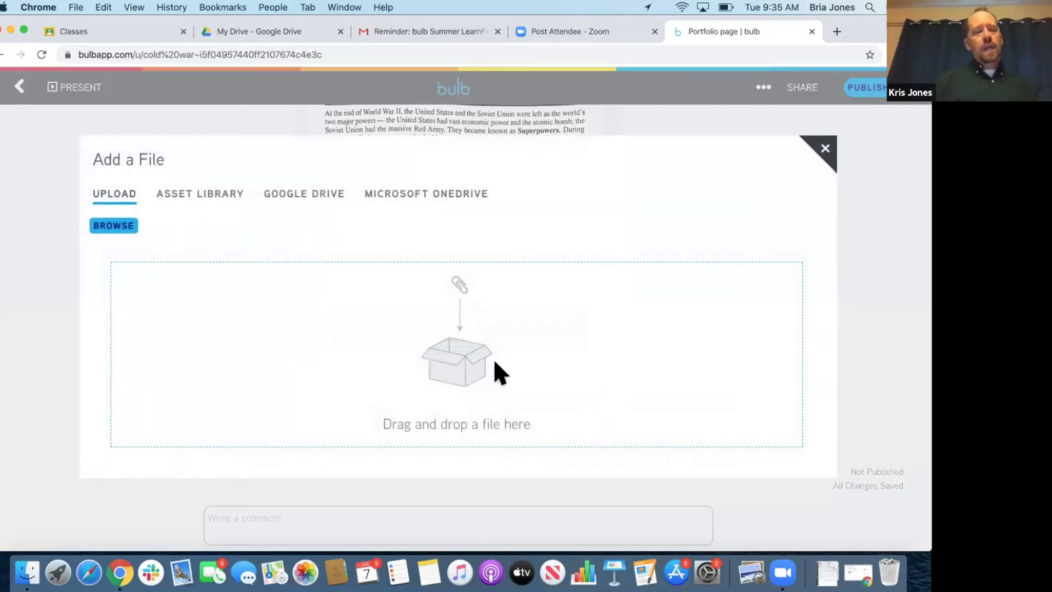
pyautogui.click(291, 182)
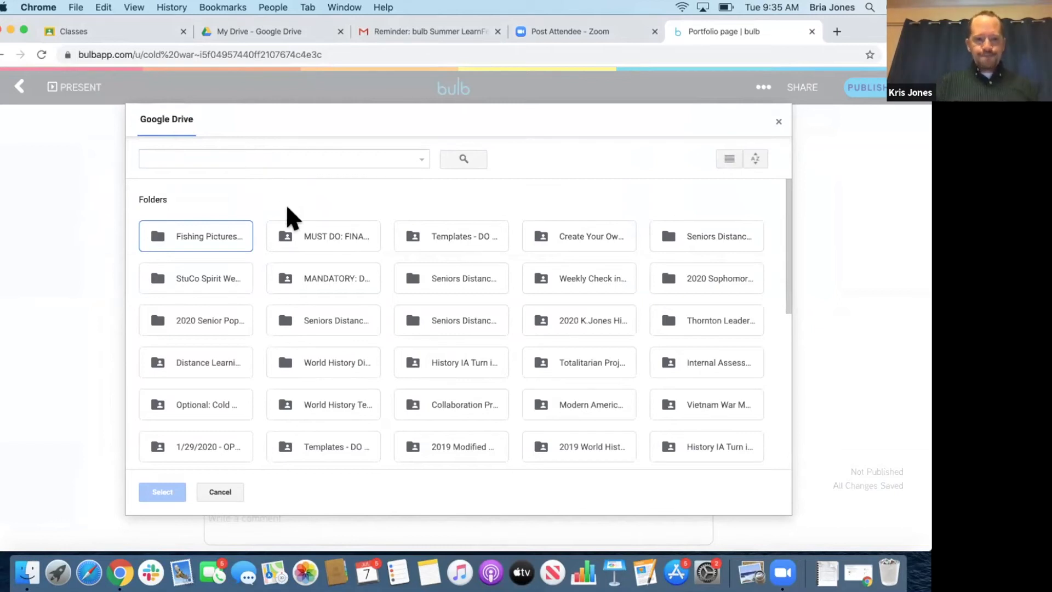
pyautogui.click(224, 155)
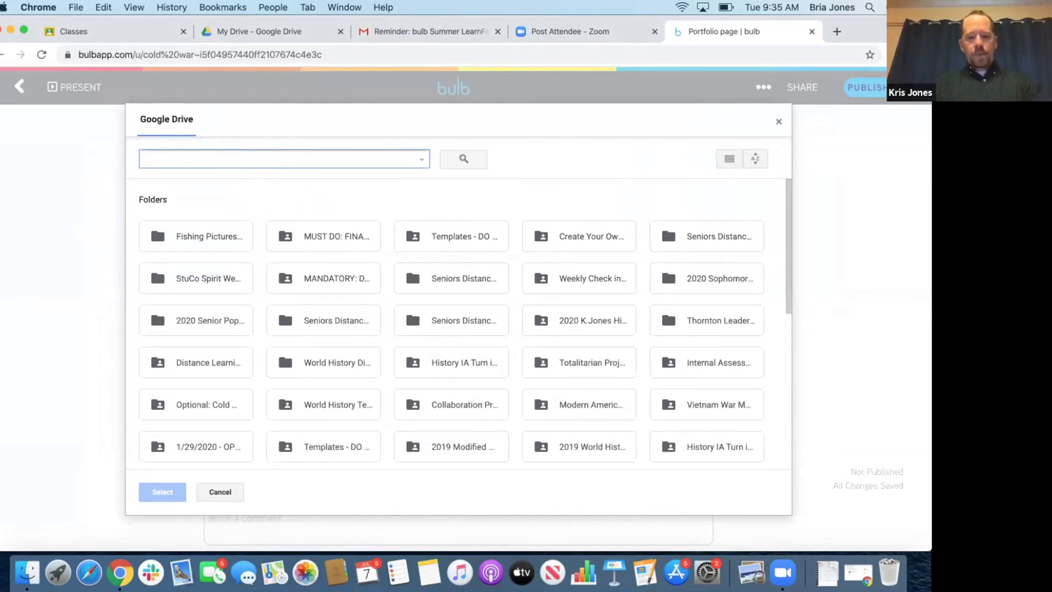
pyautogui.write('Cold War')
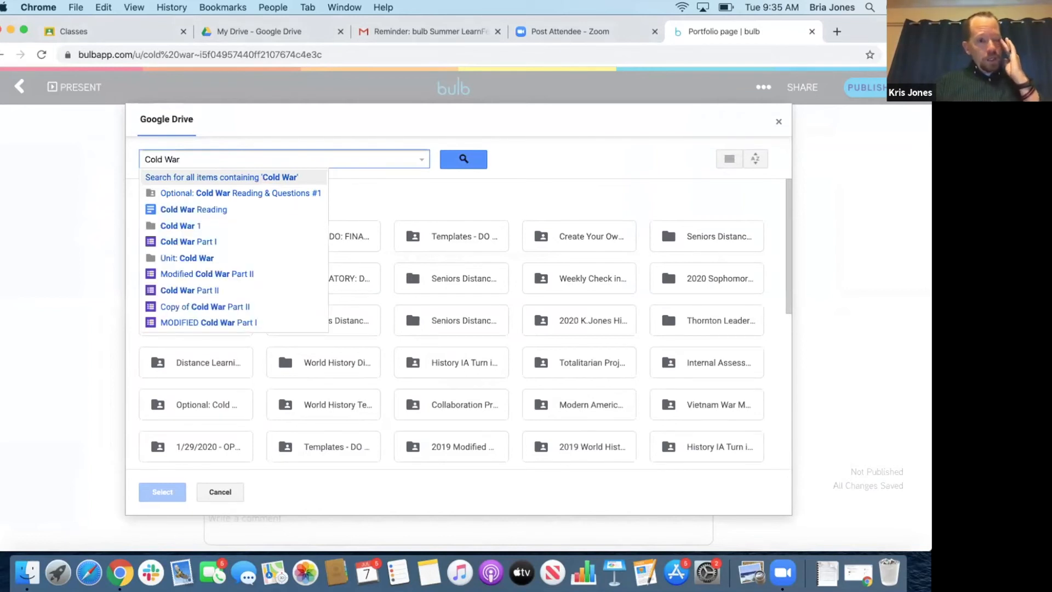
pyautogui.scroll(-2, 208, 244)
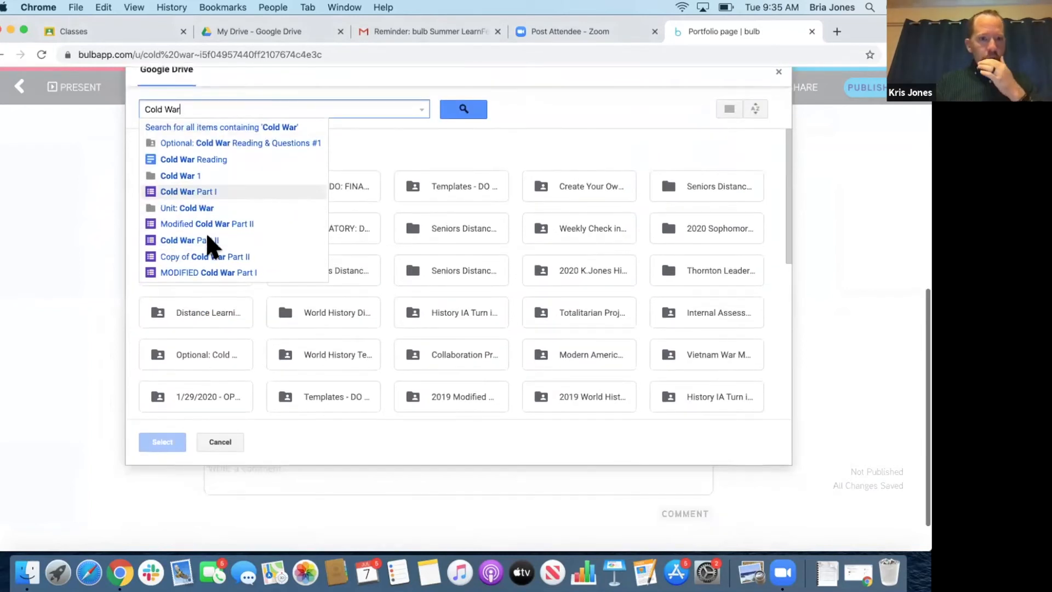
pyautogui.scroll(2, 208, 244)
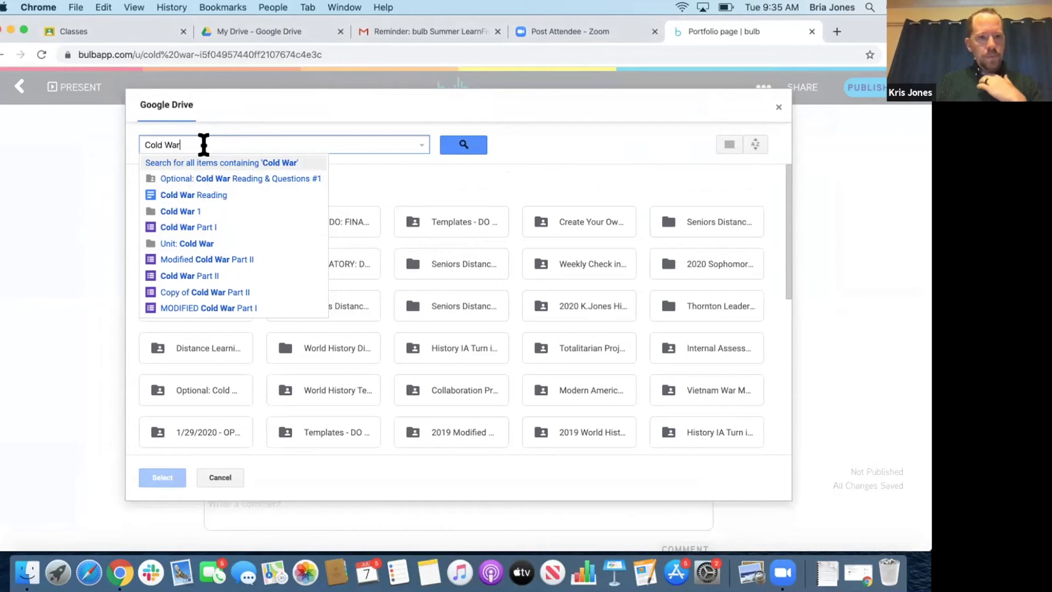
pyautogui.write('part')
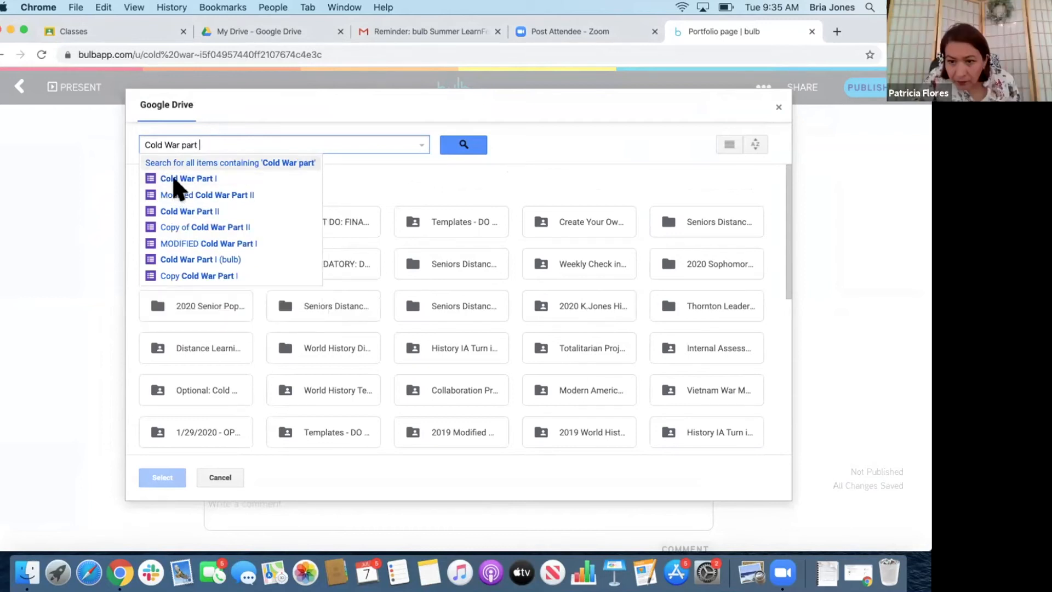
pyautogui.click(174, 177)
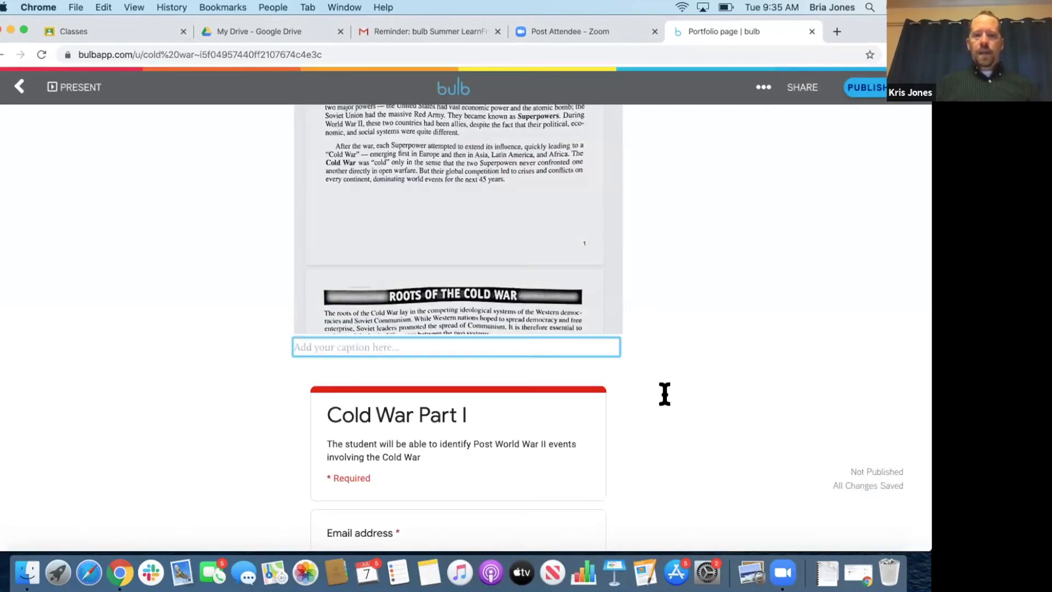
pyautogui.scroll(-5, 664, 394)
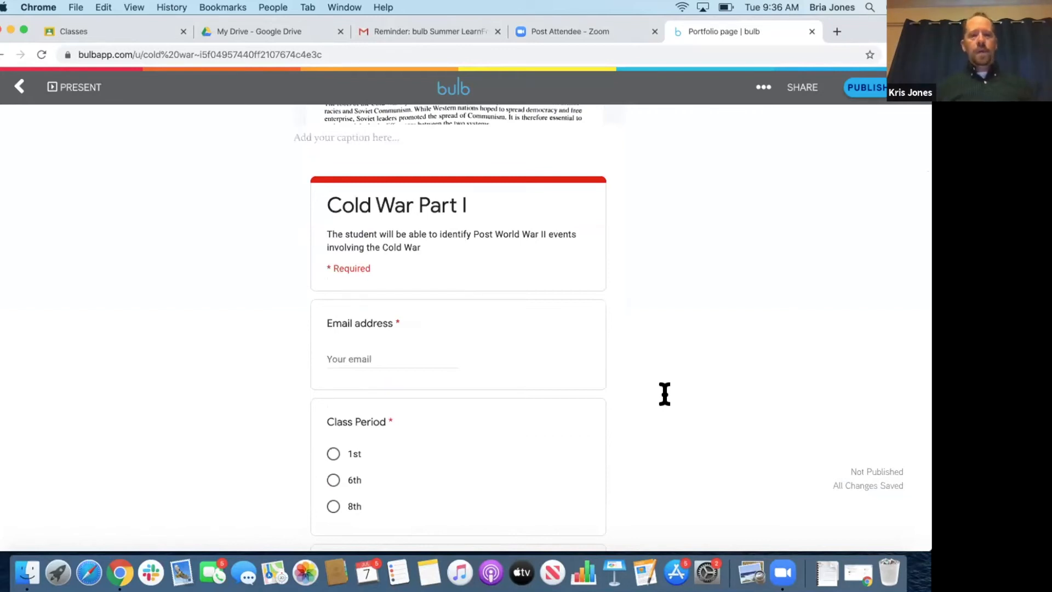
pyautogui.moveTo(413, 333)
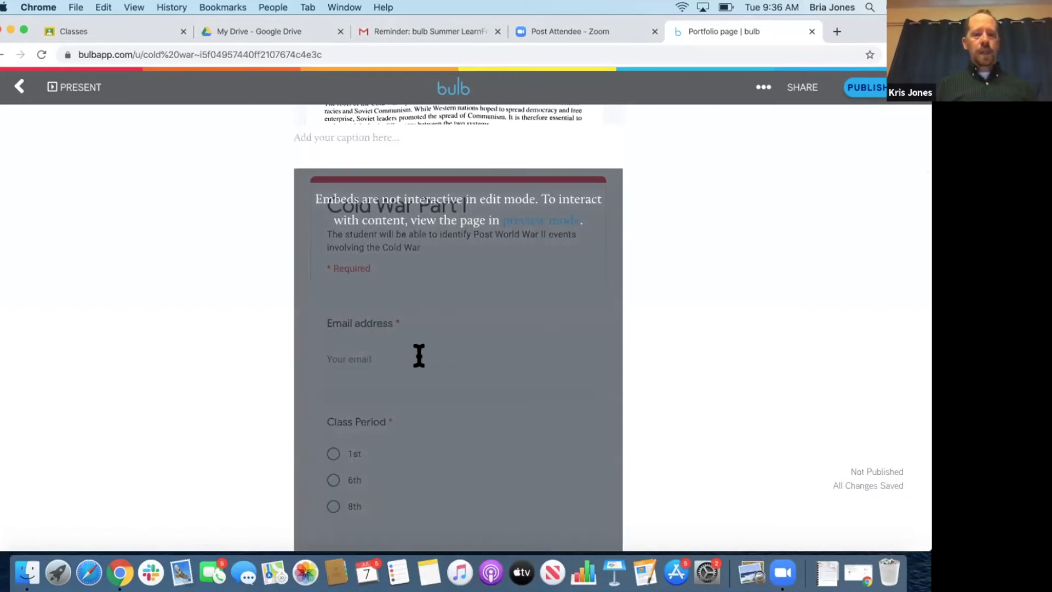
pyautogui.scroll(-2, 489, 464)
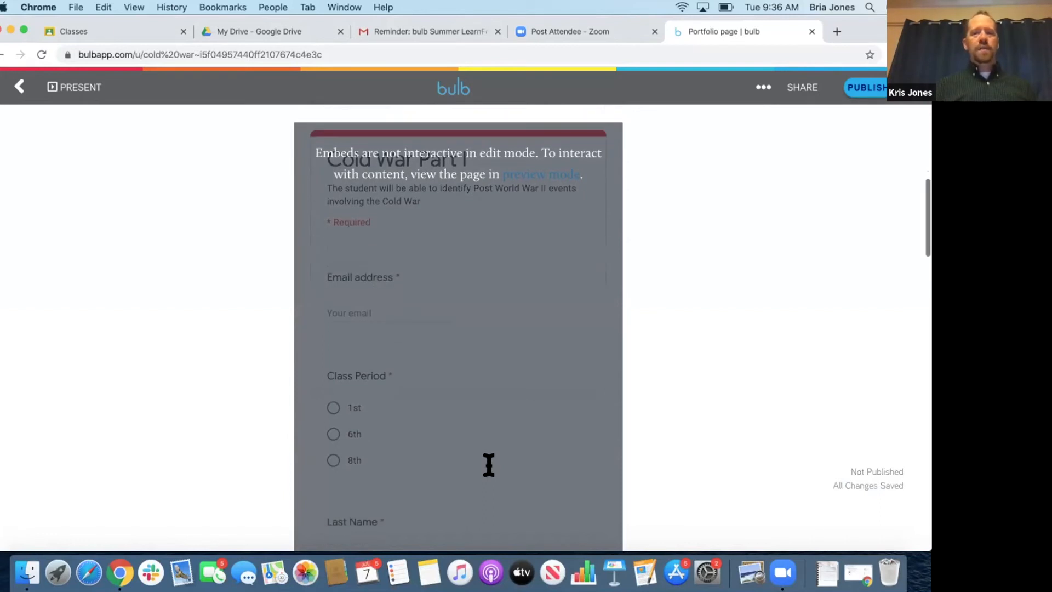